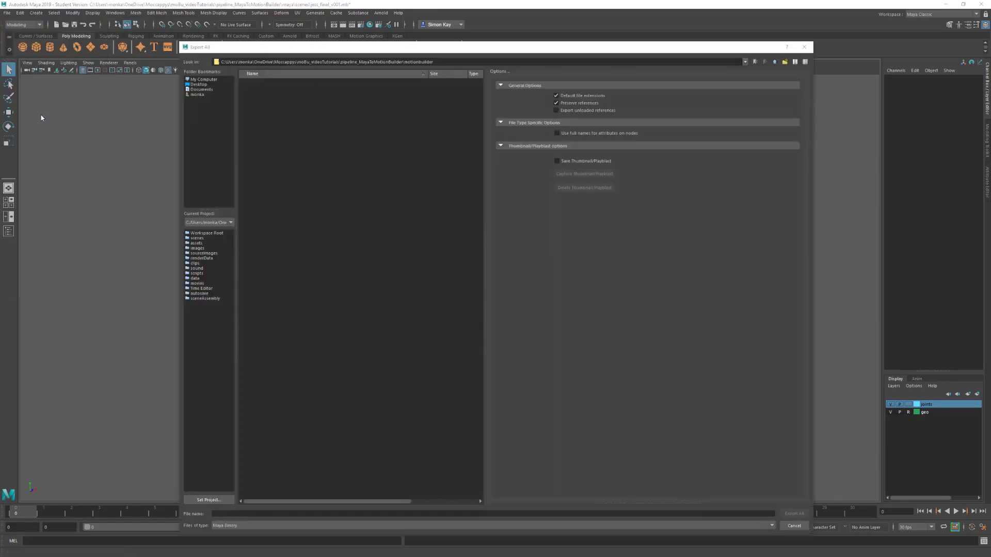
Name the export jess_mayaExport_v001 and set the file type to FBX export
type("jess_mayaExport_v001")
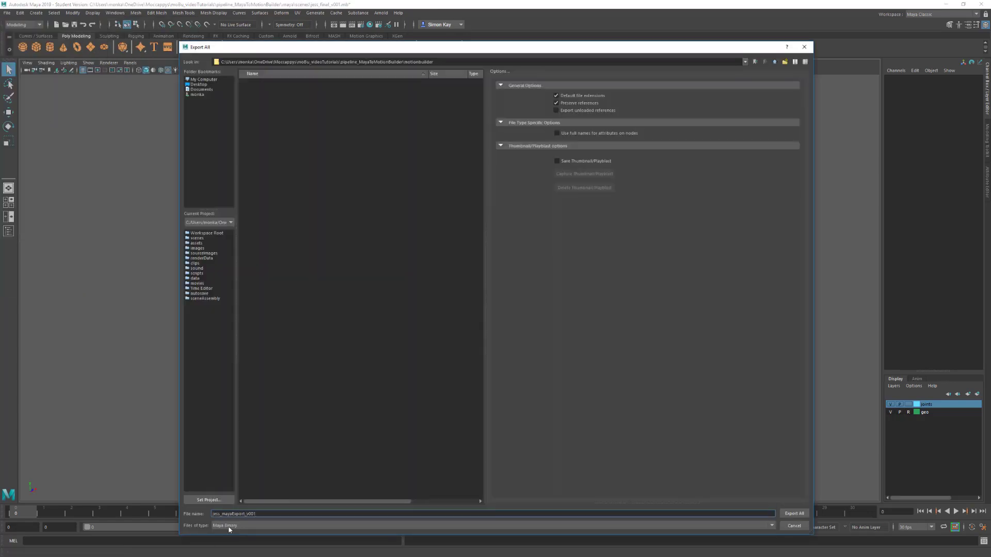
left_click(230, 525)
left_click(320, 480)
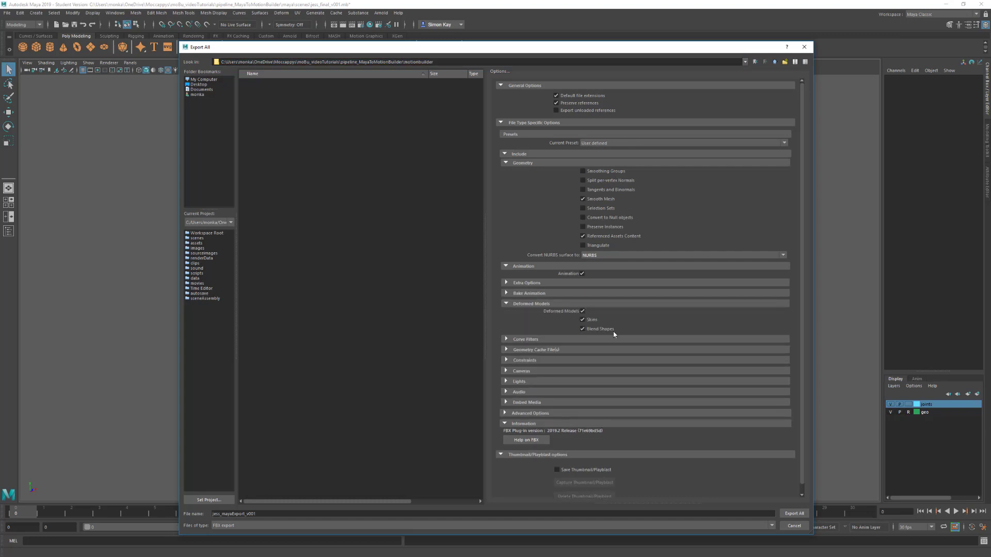
Exclude animation, cameras and lights from the FBX export
left_click(506, 361)
left_click(582, 274)
left_click(506, 389)
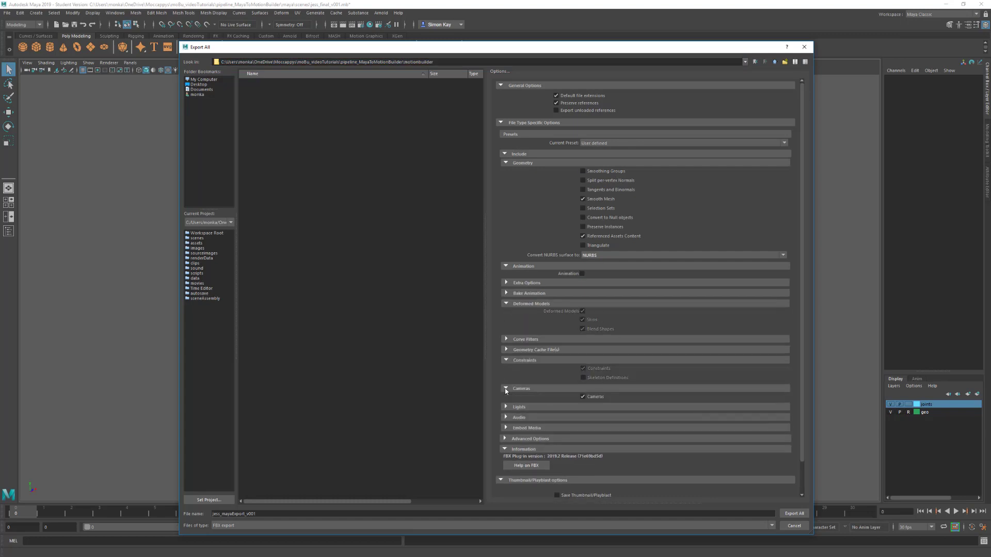
left_click(583, 397)
left_click(506, 407)
left_click(583, 415)
left_click(506, 436)
scroll(580, 436, "down", 3)
Pick the FBX file version under Advanced Options, export everything, and close the warnings
left_click(505, 364)
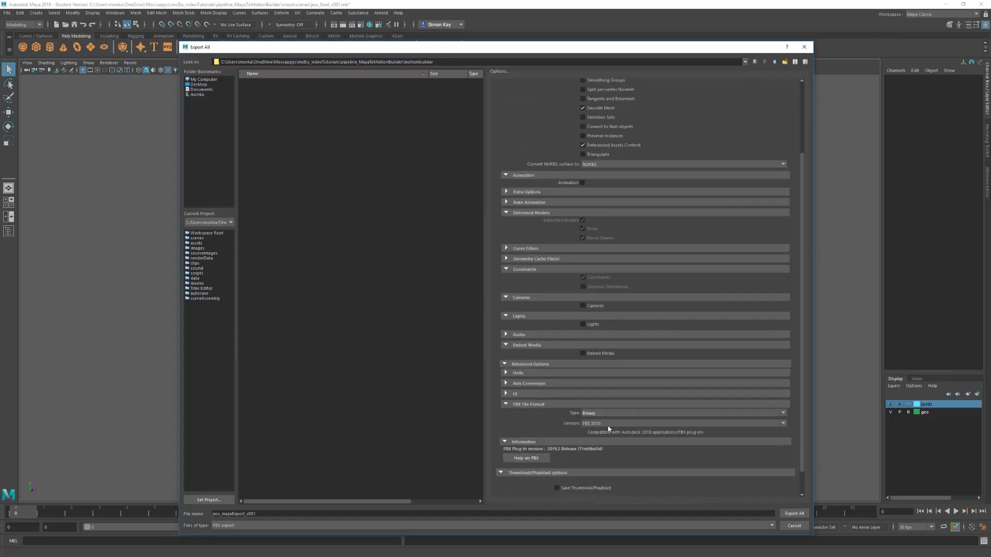
left_click(609, 427)
left_click(610, 431)
left_click(793, 514)
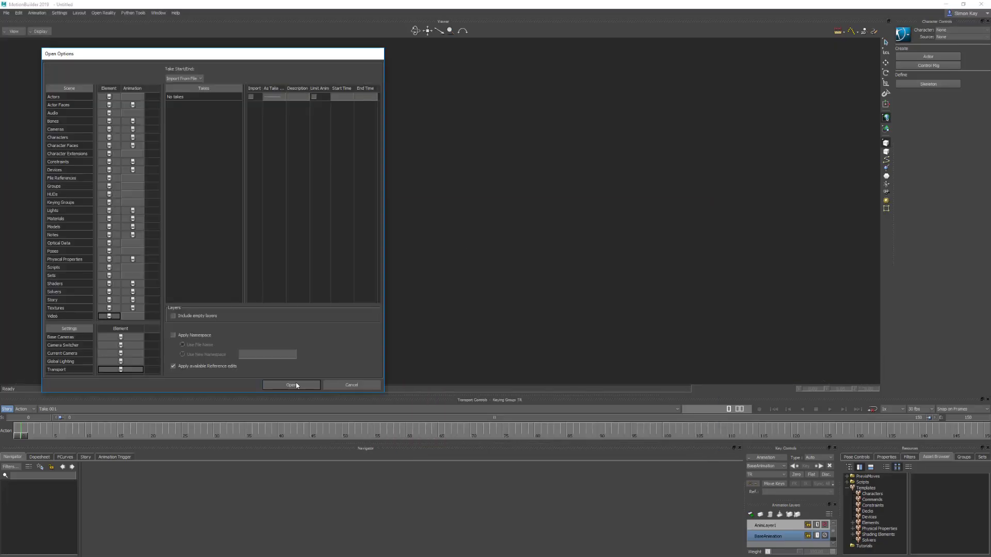
left_click(312, 373)
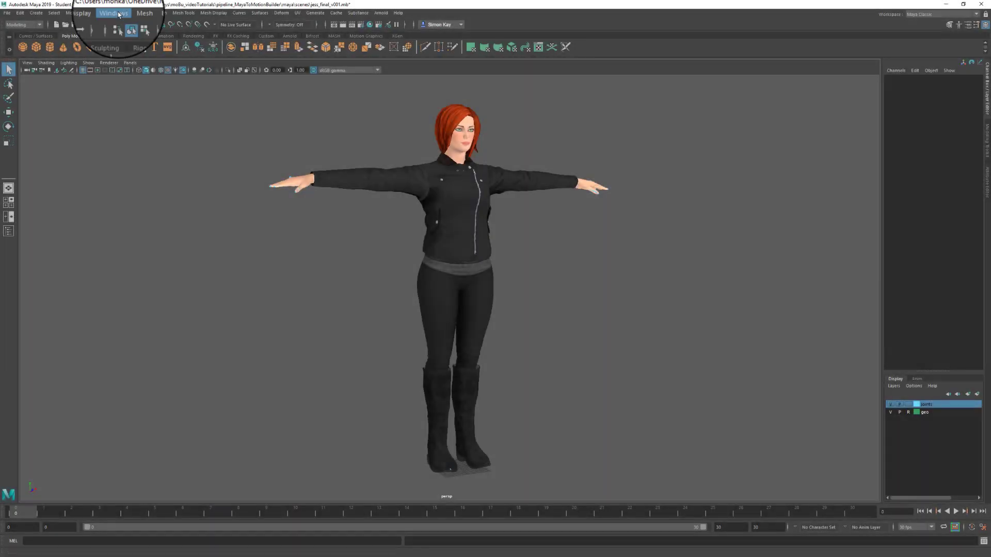
left_click(118, 13)
mouse_move(146, 87)
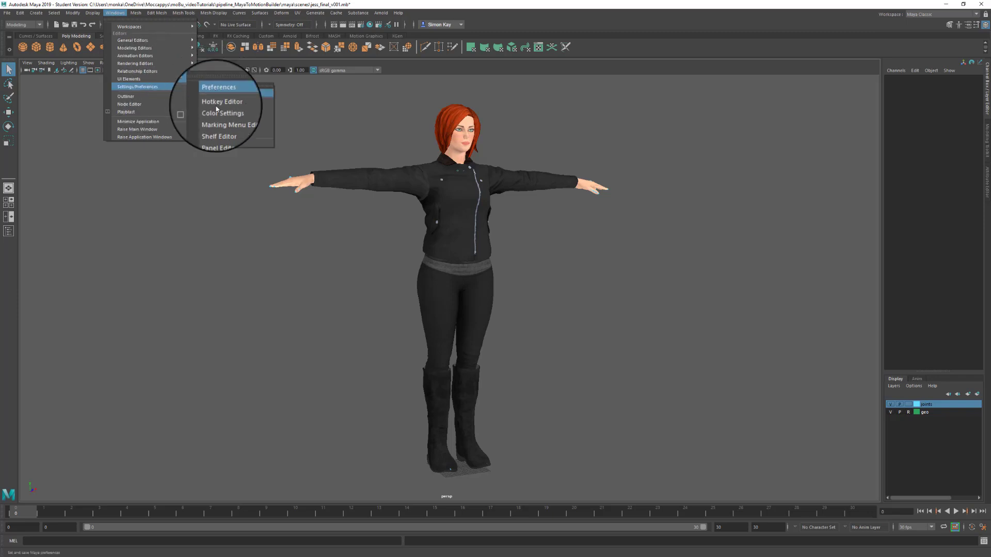
left_click(224, 143)
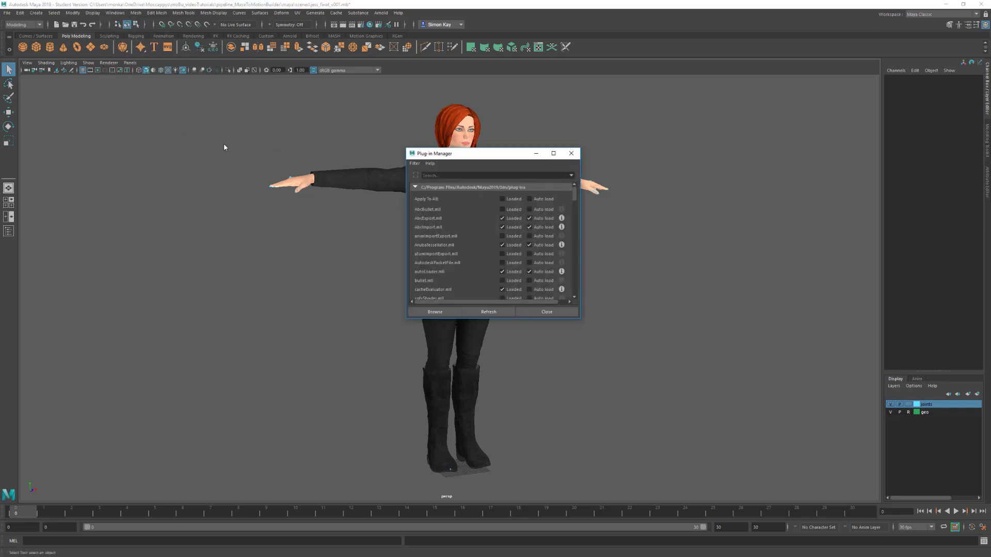
left_click(447, 176)
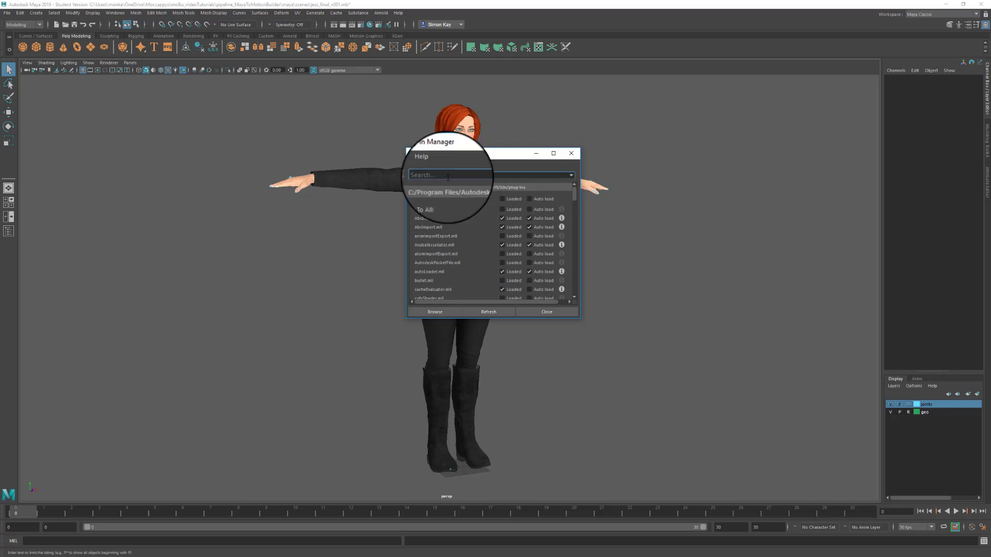
type("fbxmaya")
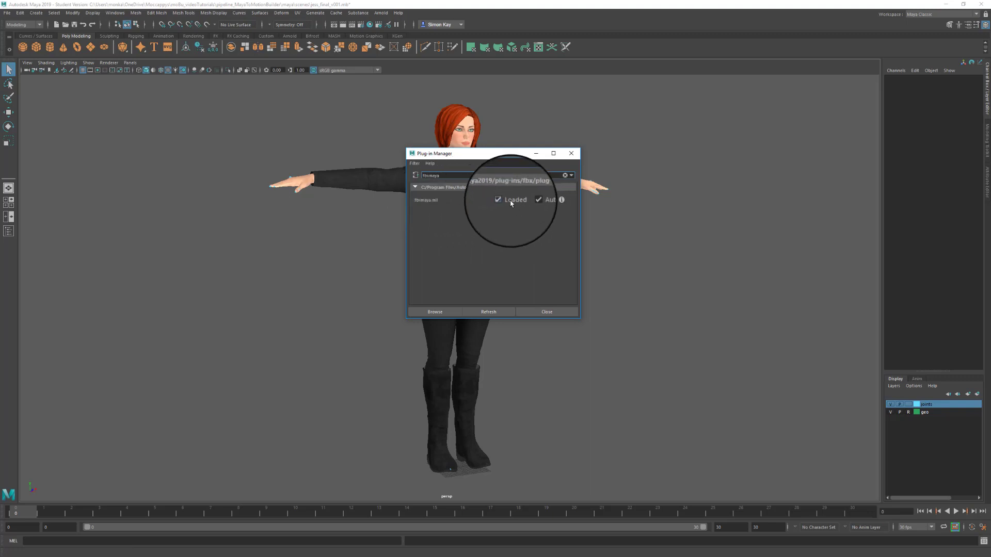
left_click(531, 202)
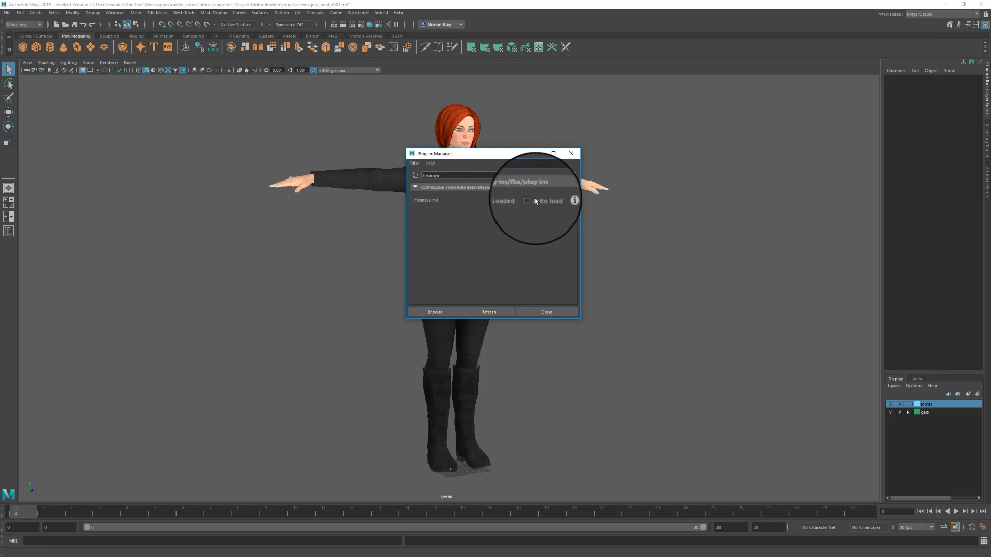
left_click(535, 201)
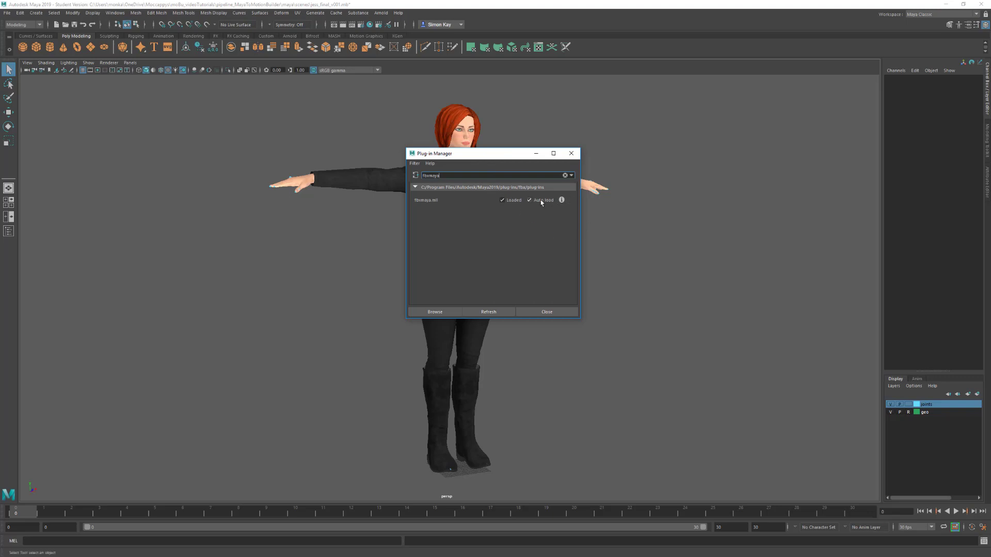
left_click(543, 312)
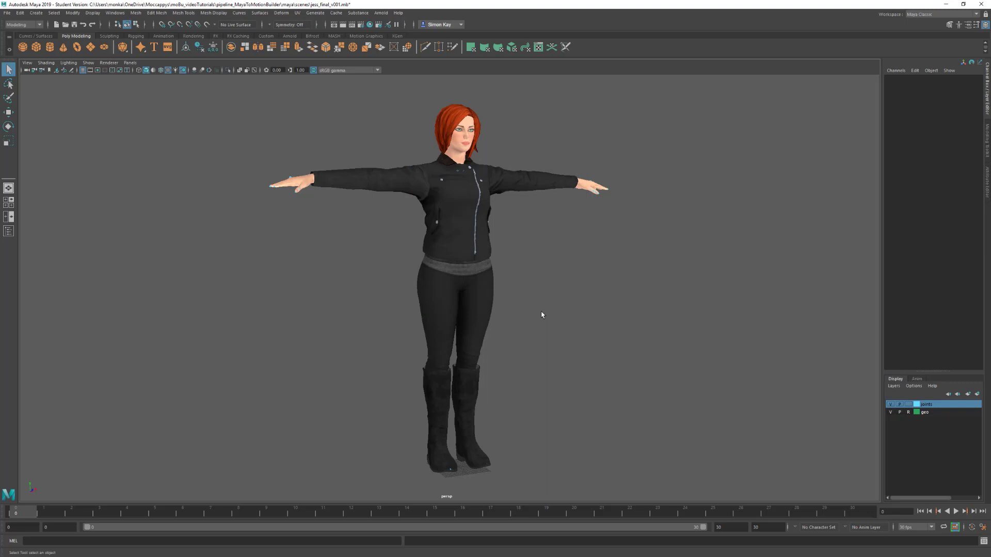
Start File > Export All and enter jess_mayaExport_v001 as the file name
left_click(7, 13)
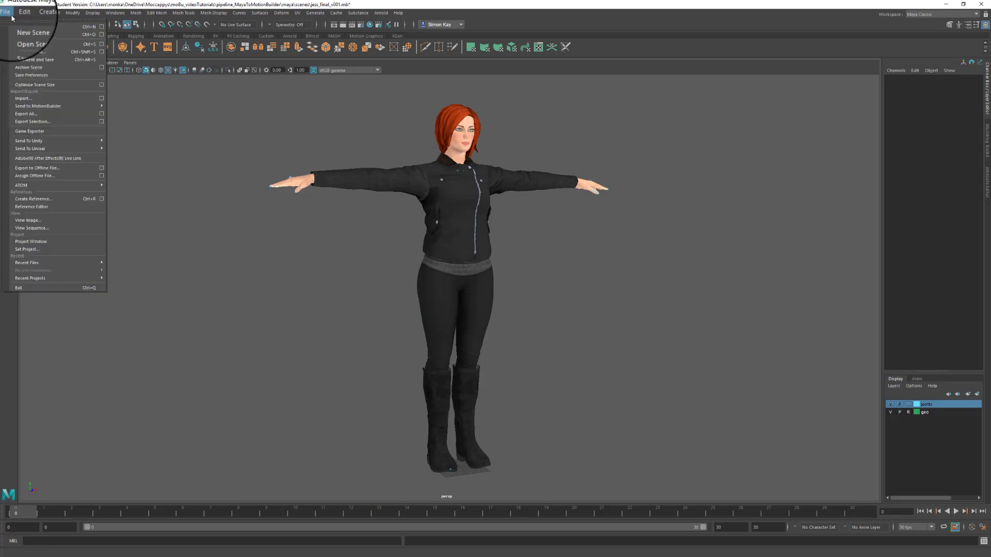
left_click(42, 117)
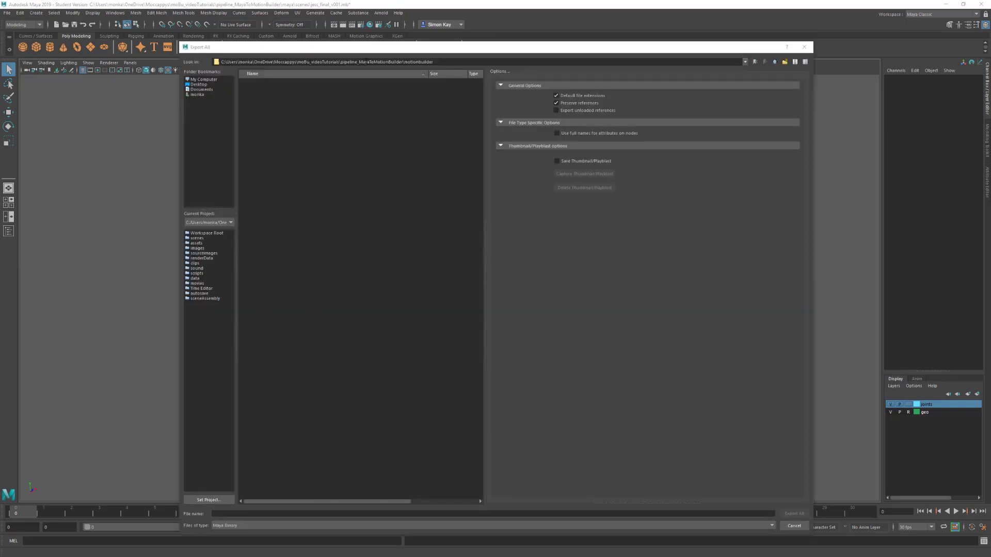
left_click(217, 515)
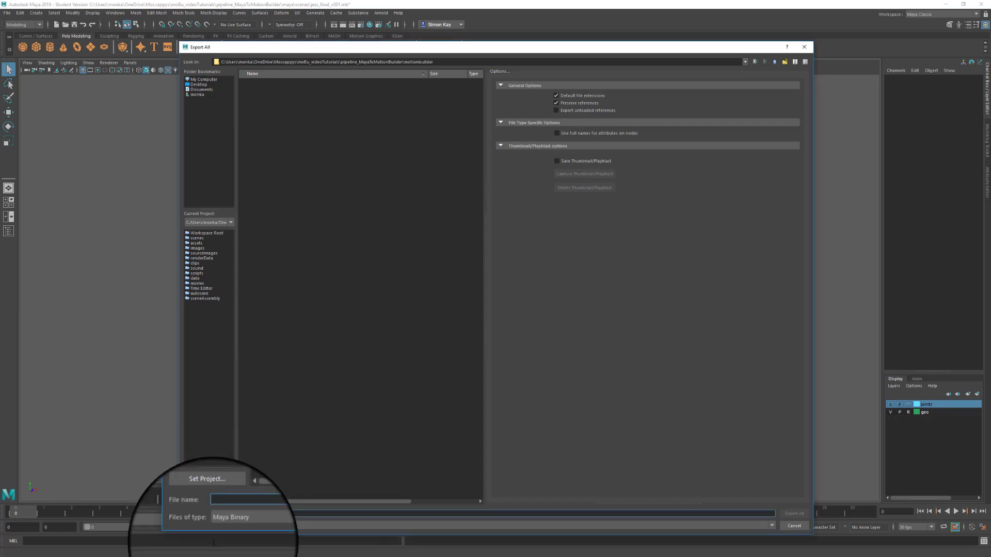
type("jess_mayaExport_v001")
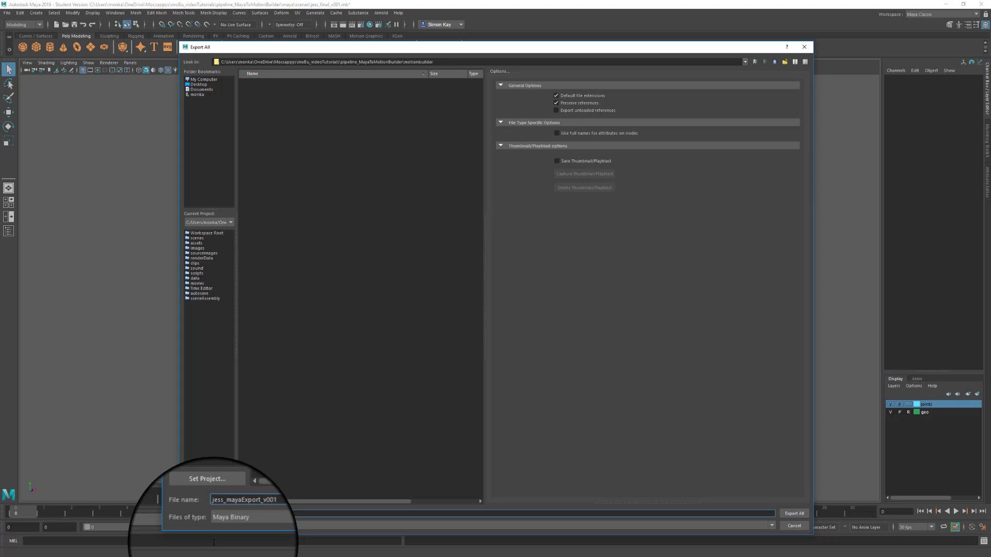
Set the file type to FBX export, apply the Autodesk MotionBuilder preset, and expand Geometry
left_click(222, 526)
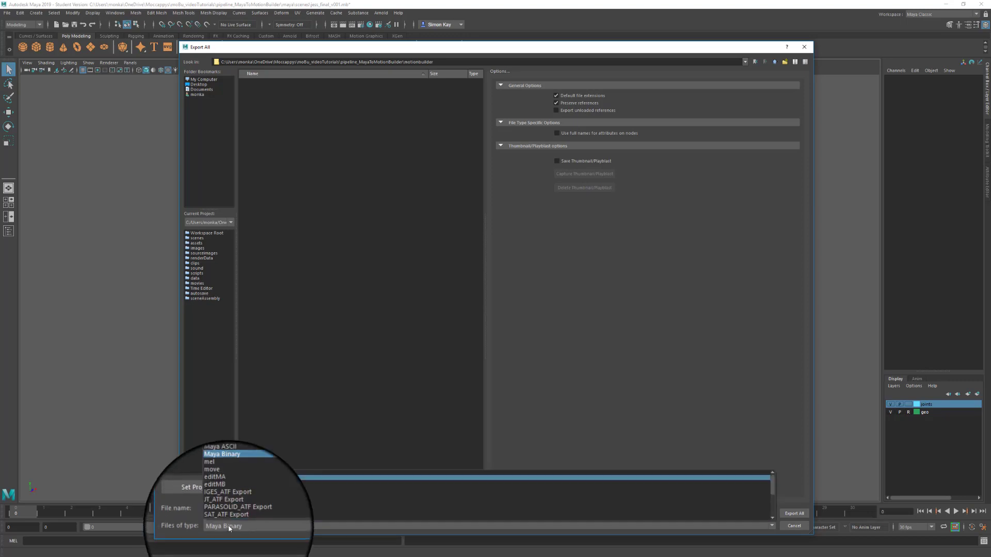
left_click(235, 515)
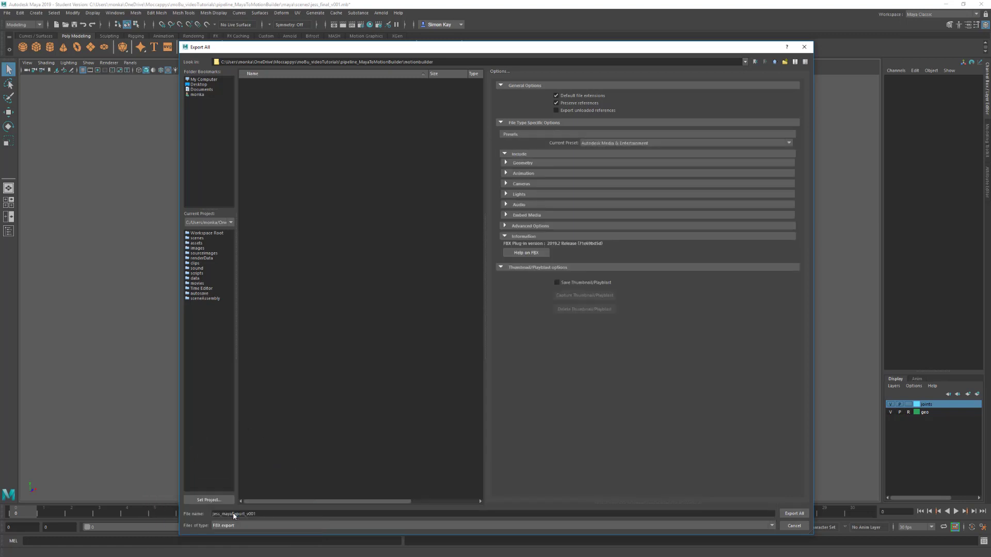
left_click(600, 143)
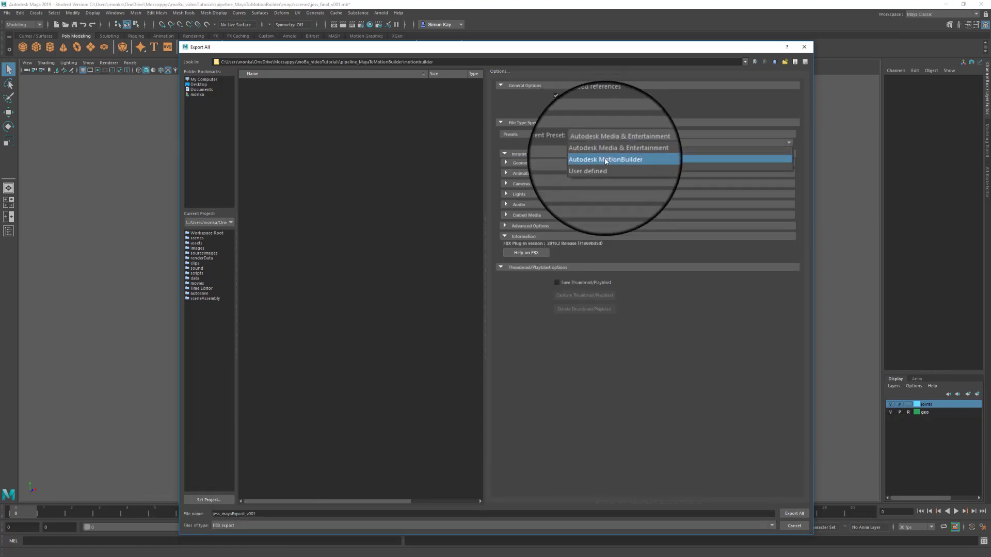
left_click(605, 157)
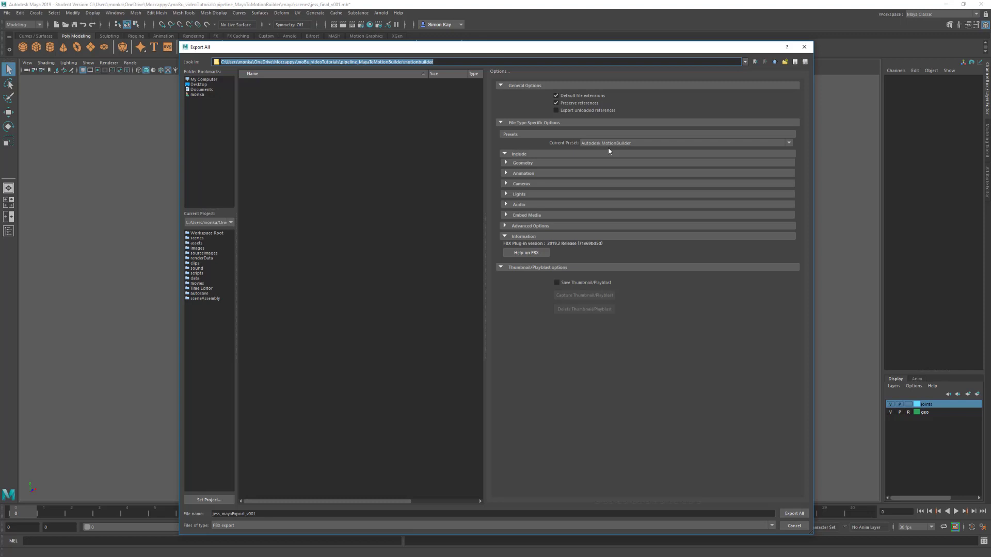
left_click(506, 163)
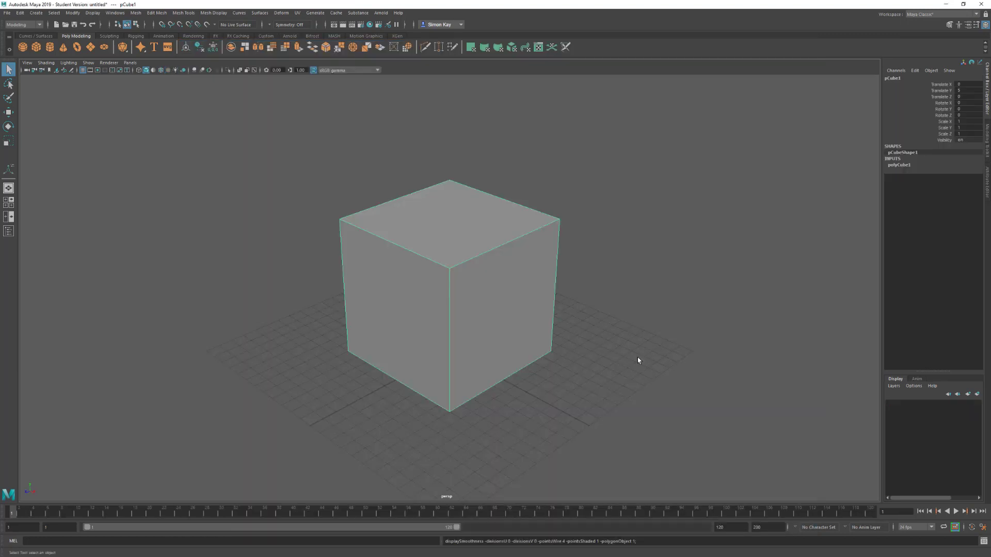
Preview pCube1 smoothed with keys 2 and 3, then load the smooth-mesh-off sphere for comparison
key("2")
key("3")
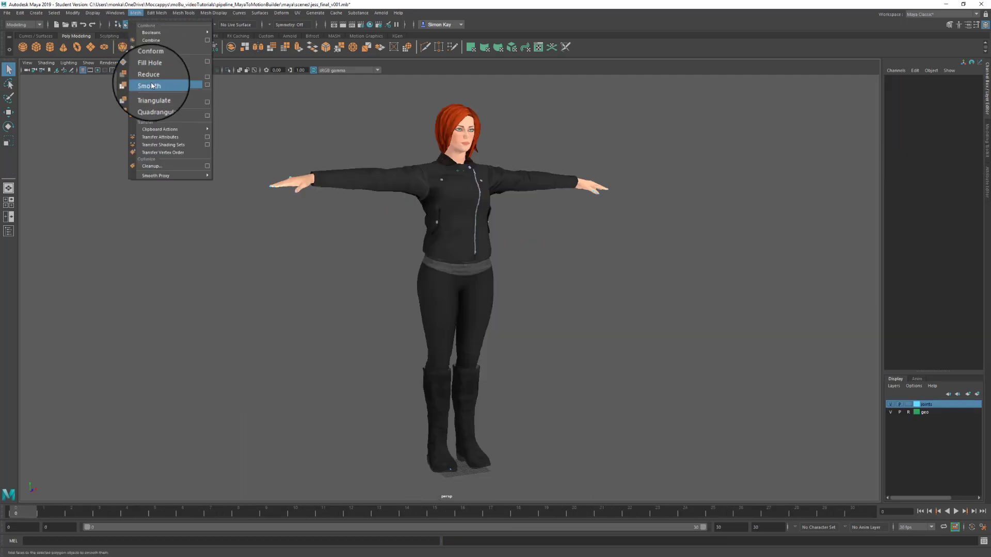
left_click(153, 86)
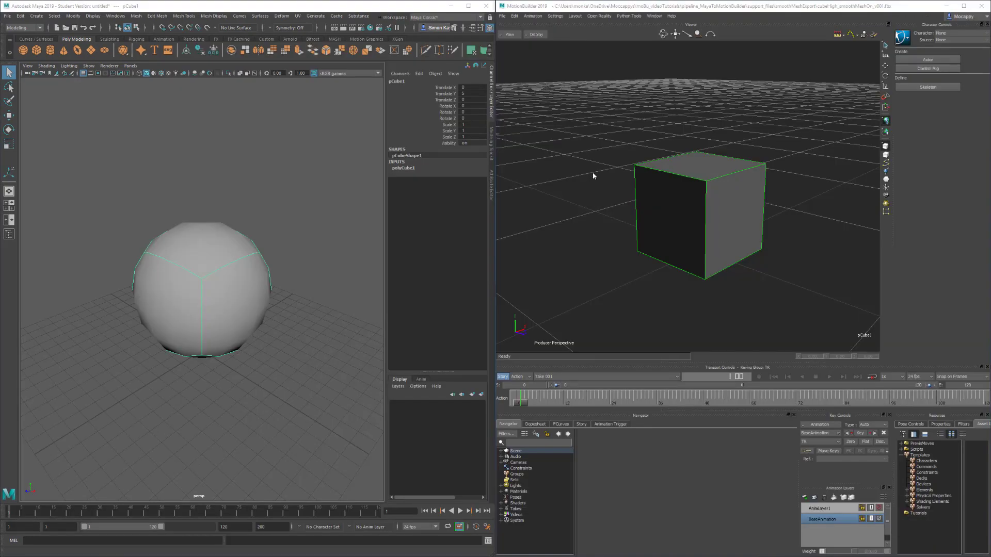
left_click(503, 16)
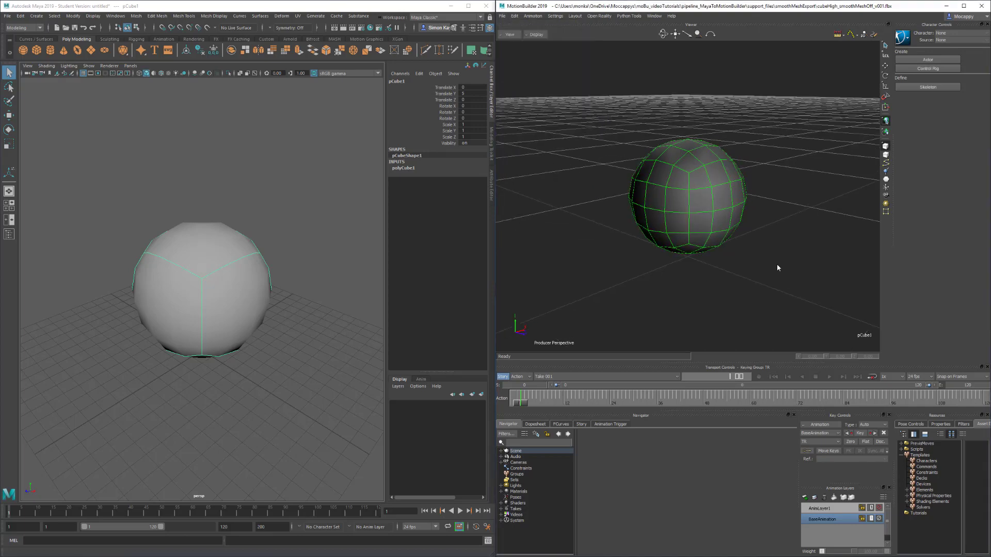
scroll(774, 269, "down", 3)
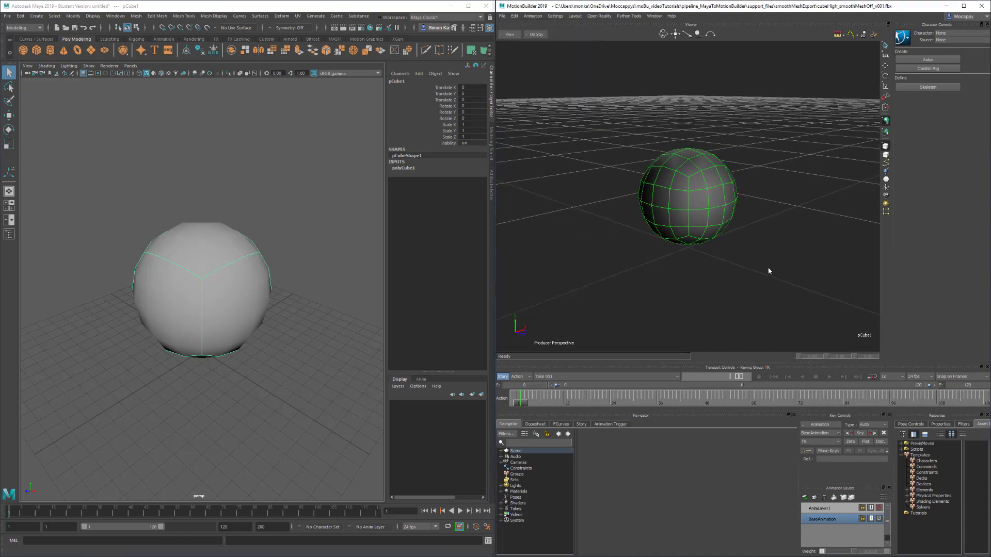
scroll(767, 256, "up", 3)
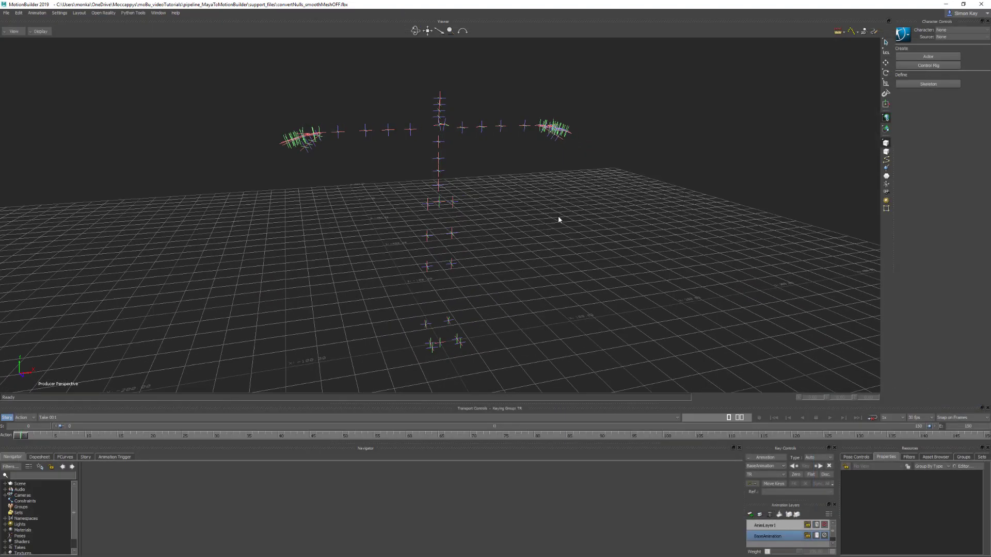
left_click_drag(559, 219, 575, 224)
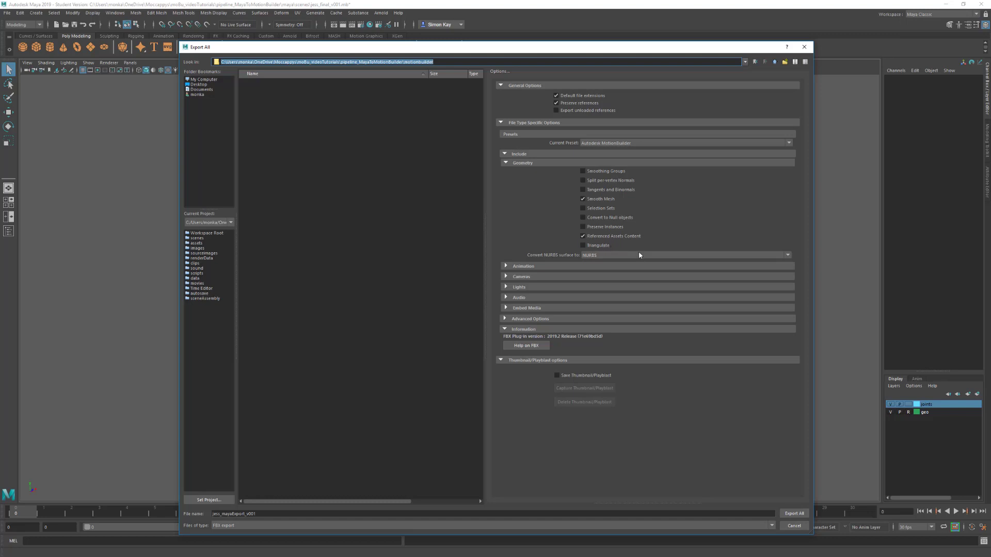
Switch the FBX preset to User defined and expand the Animation section
left_click(607, 254)
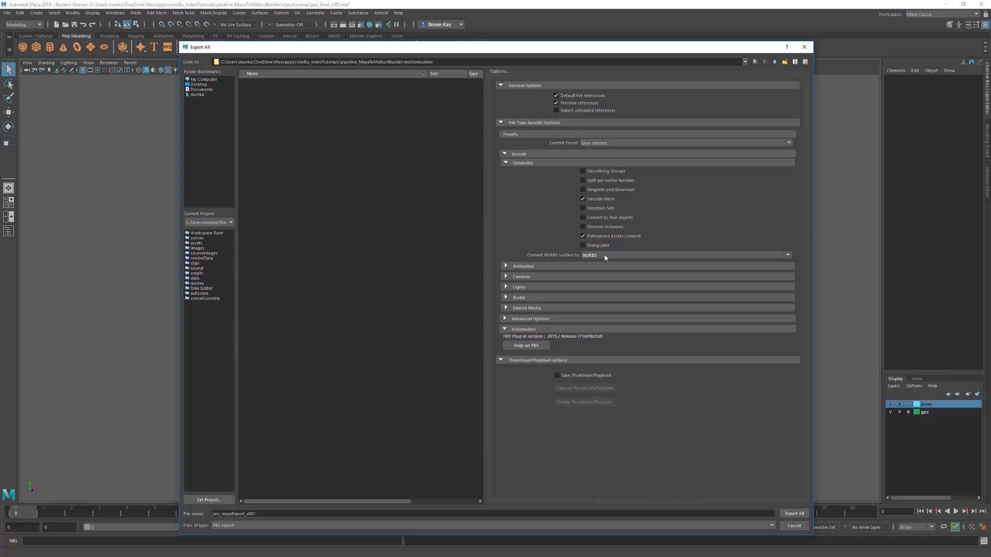
left_click(505, 266)
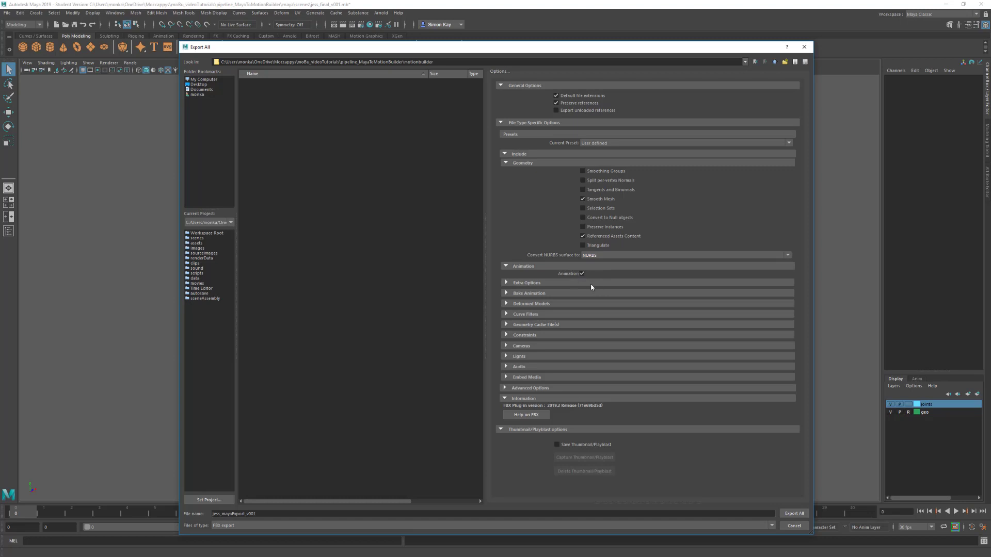
Expand the Deformed Models and Constraints sections of the FBX export options
left_click(507, 305)
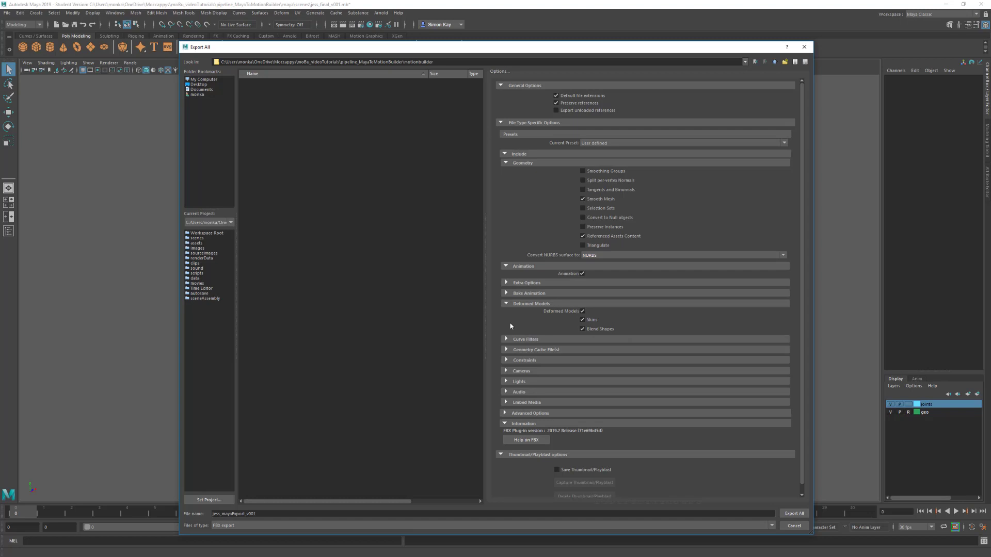
left_click(506, 361)
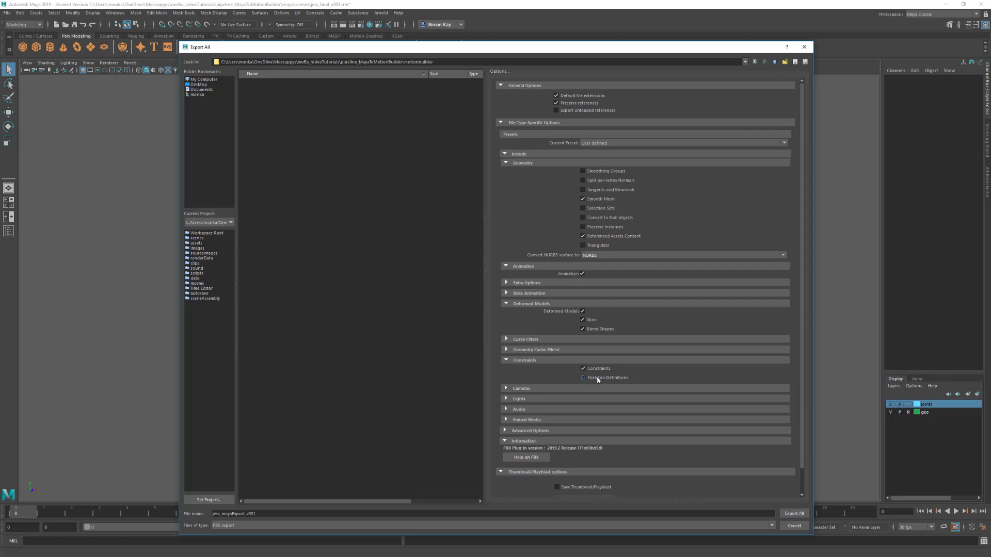
Uncheck Animation and expand Cameras, Lights and Embed Media, leaving them all off
left_click(582, 274)
left_click(506, 389)
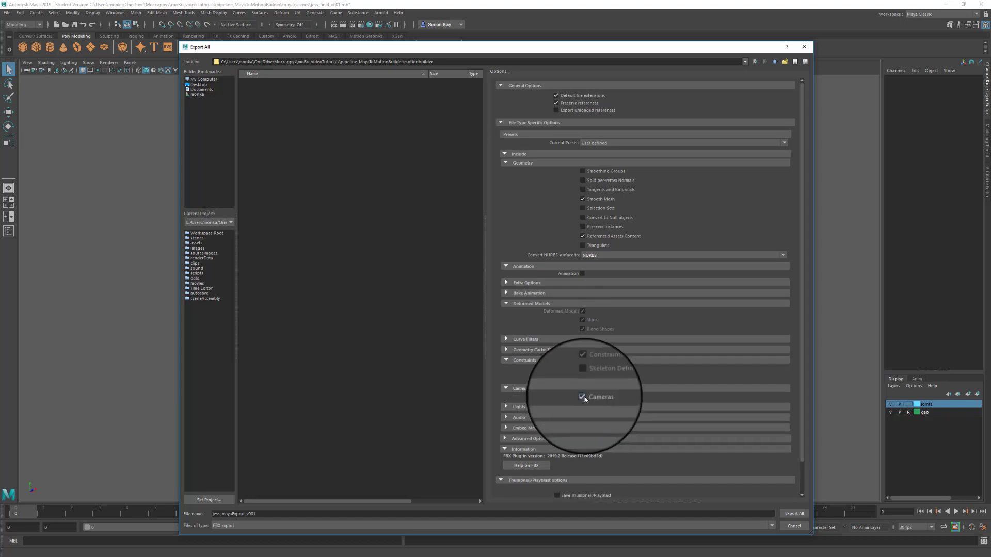
left_click(507, 408)
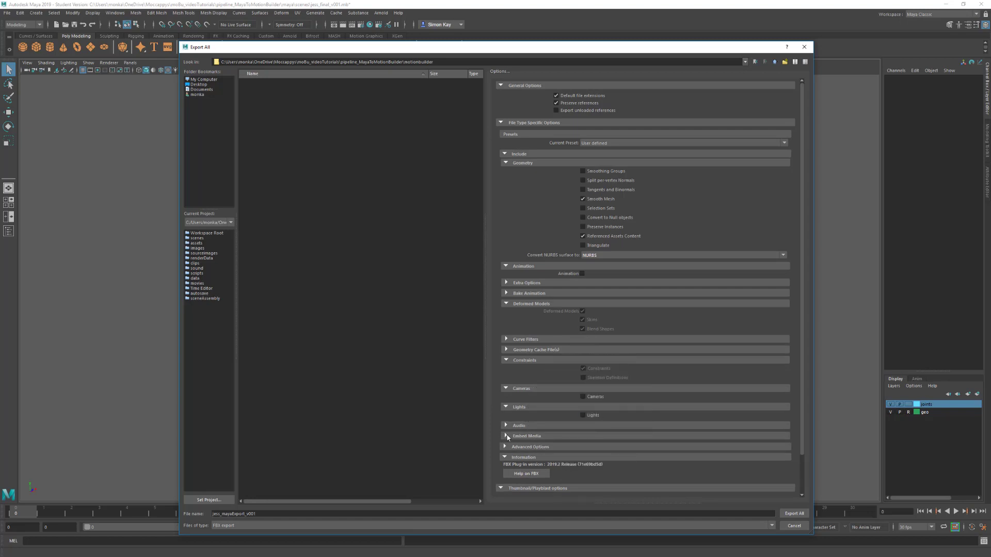
left_click(507, 436)
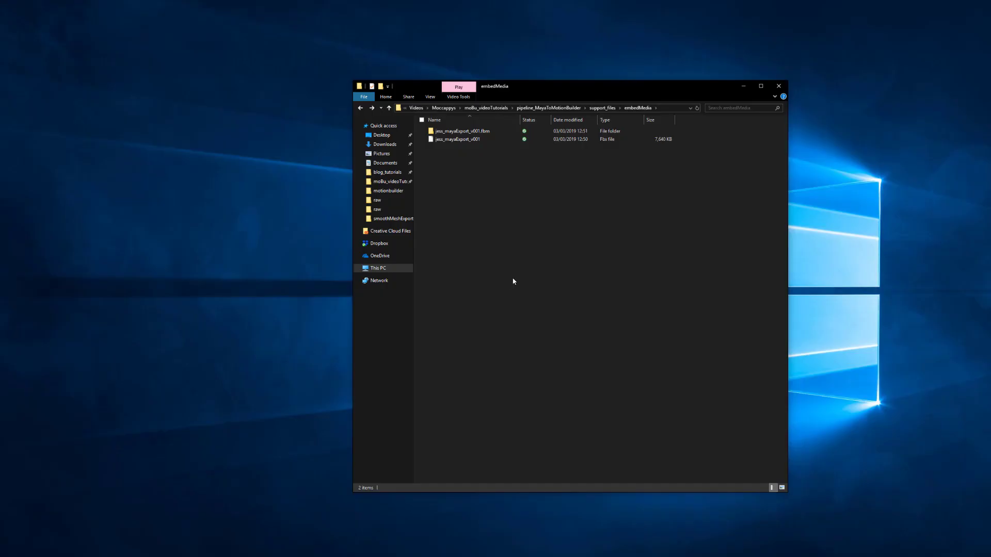
Open the jess_mayaExport_v001.fbm folder in File Explorer to view its extracted textures
left_click(464, 131)
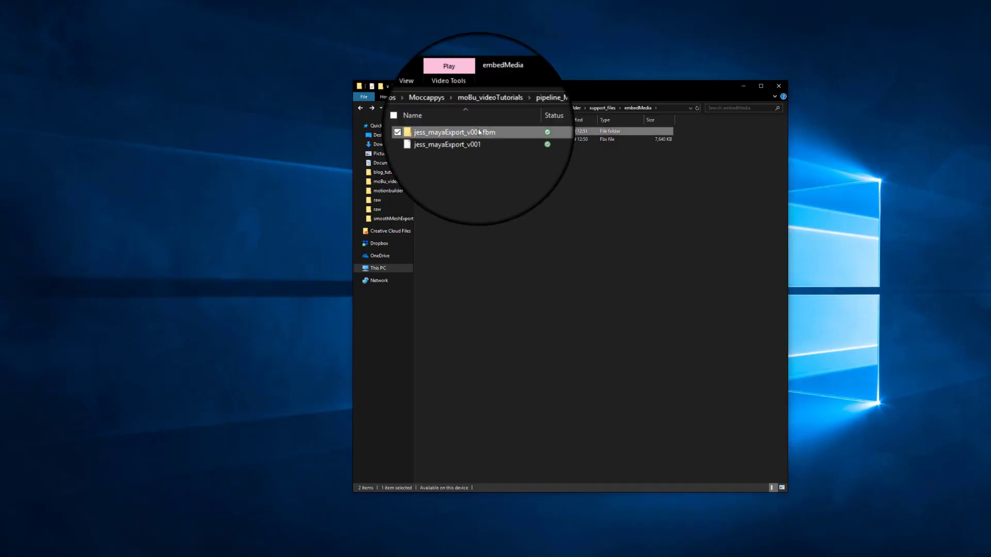
double_click(465, 131)
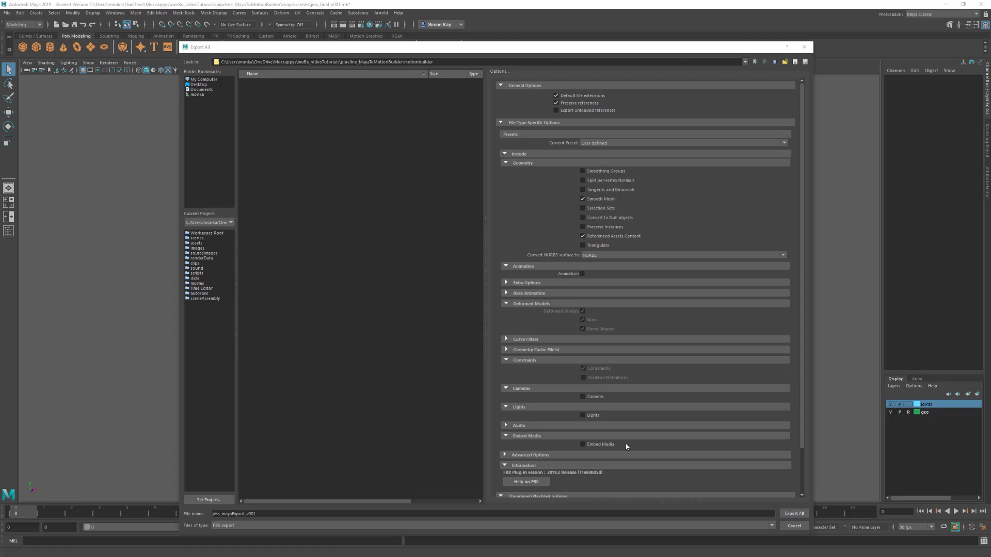
Under Advanced Options, keep the FBX file type Binary and set the version to FBX 2019
left_click(506, 455)
scroll(574, 435, "down", 3)
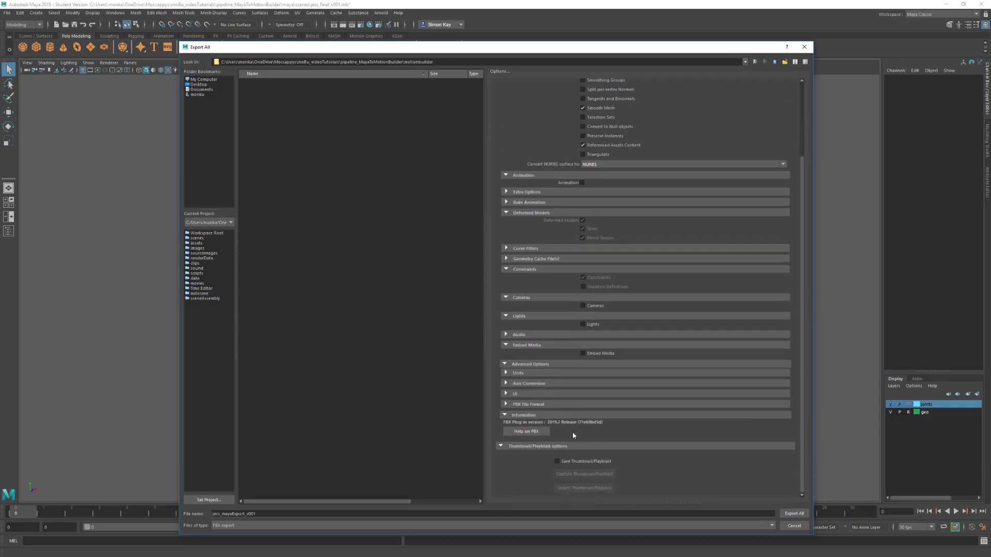
left_click(505, 404)
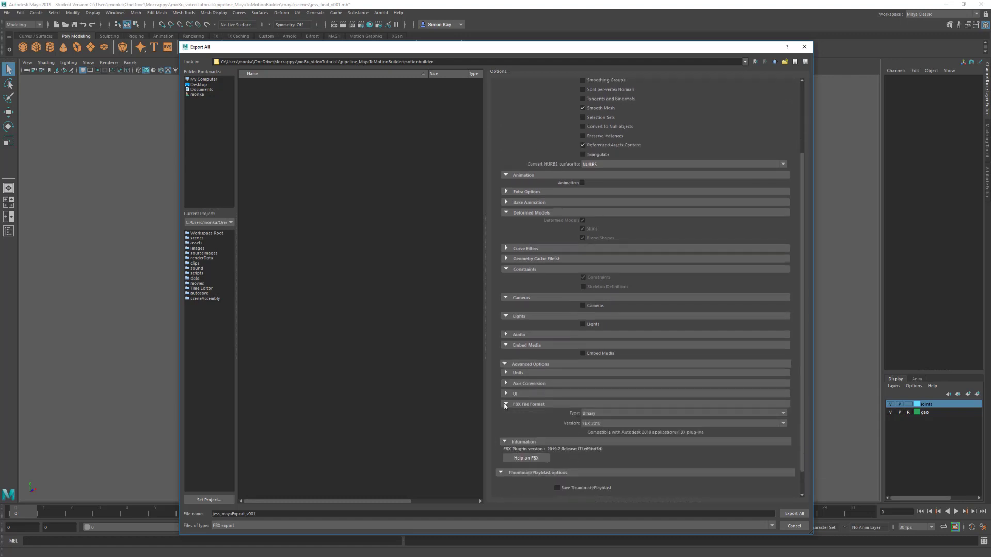
left_click(596, 412)
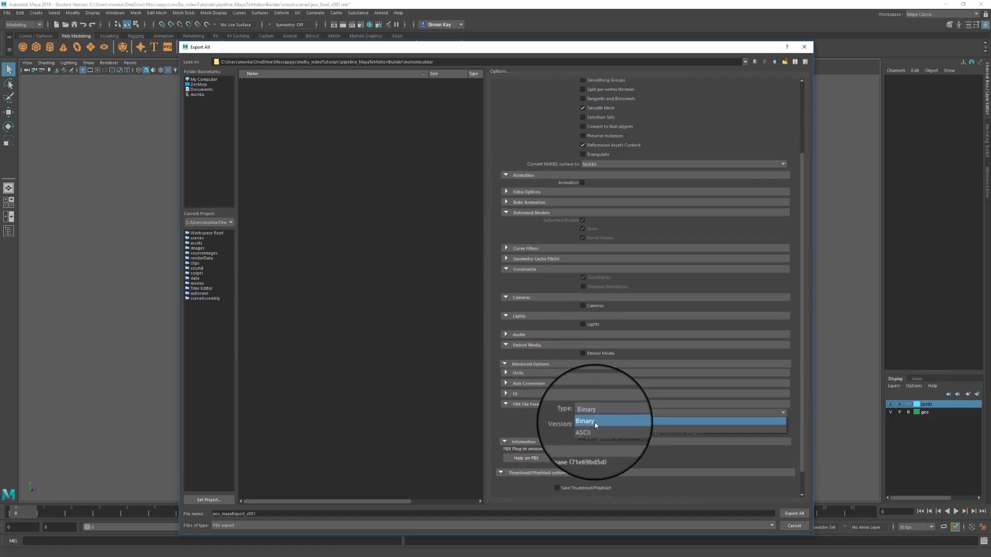
left_click(595, 423)
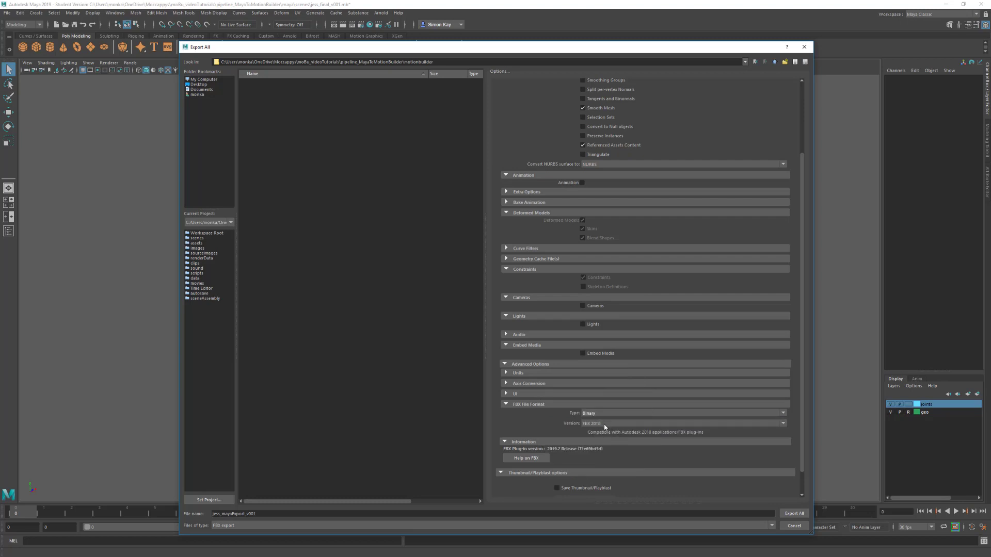
left_click(608, 423)
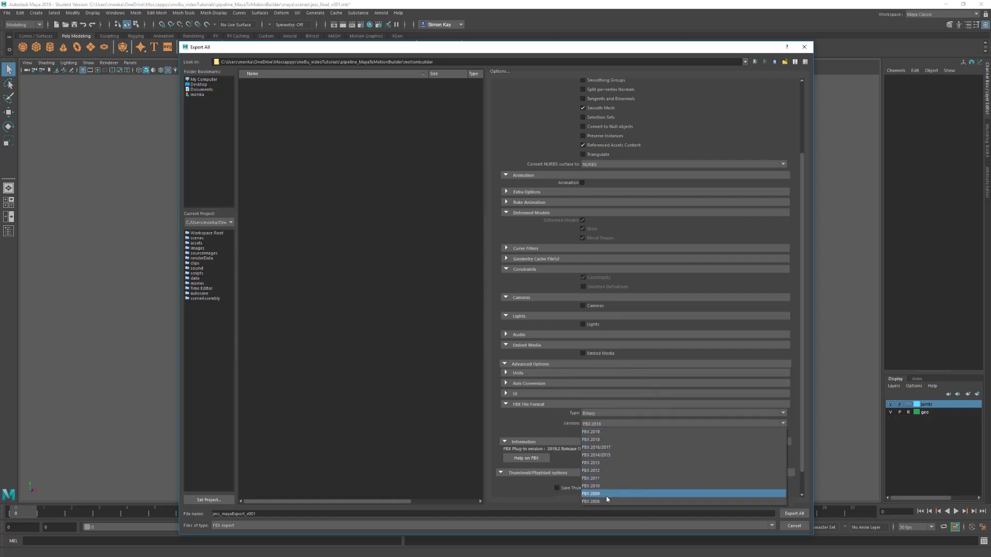
left_click(611, 433)
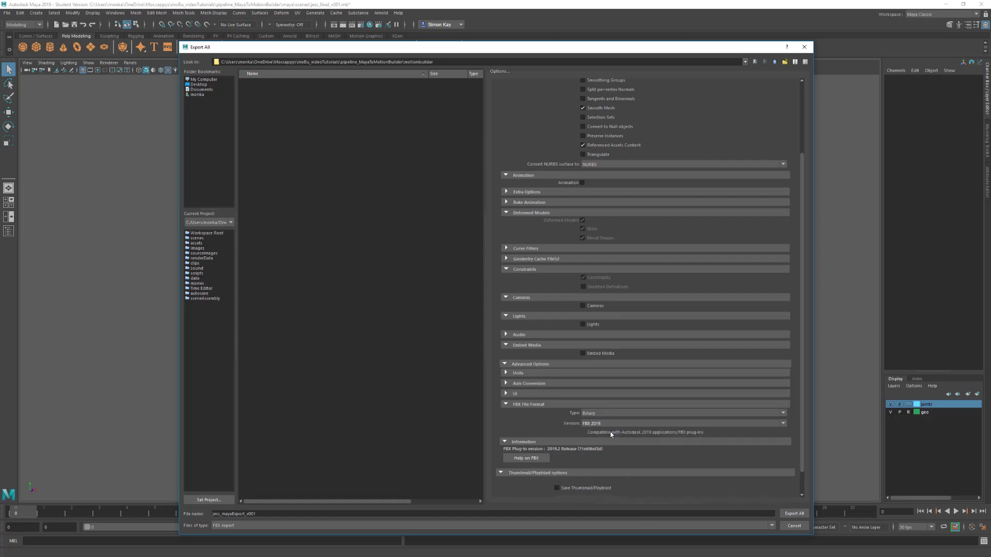
Run Export All with these FBX settings and close the Warnings and Errors window
left_click(795, 513)
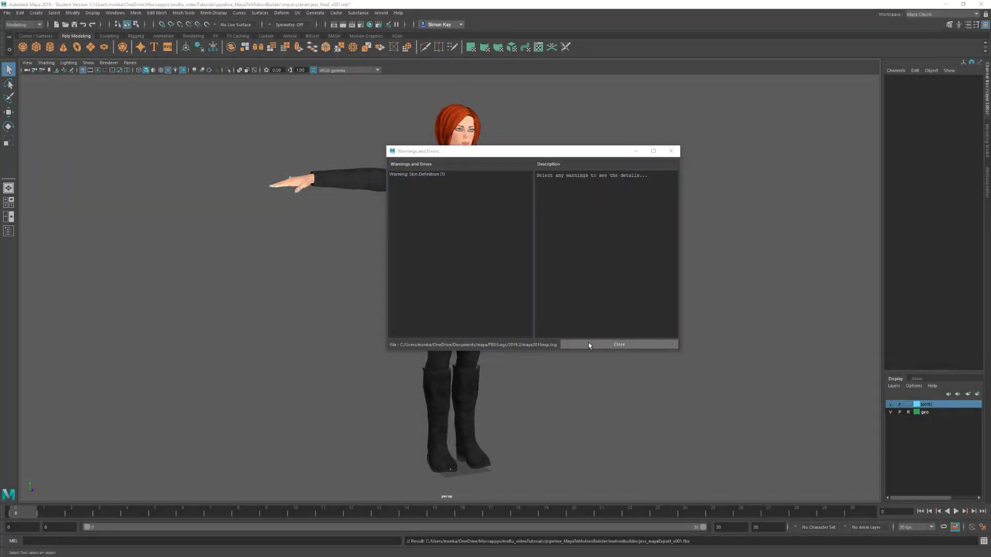
left_click(589, 345)
Load jess_mayaExport_v001.fbx in MotionBuilder with default open options and view the T-posed character
key("alt+Tab")
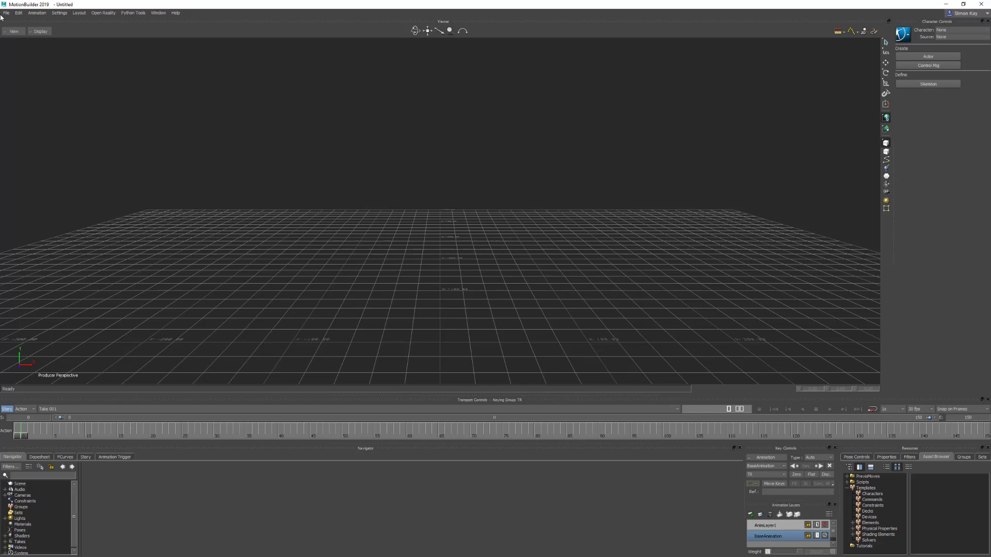
left_click(6, 13)
left_click(18, 32)
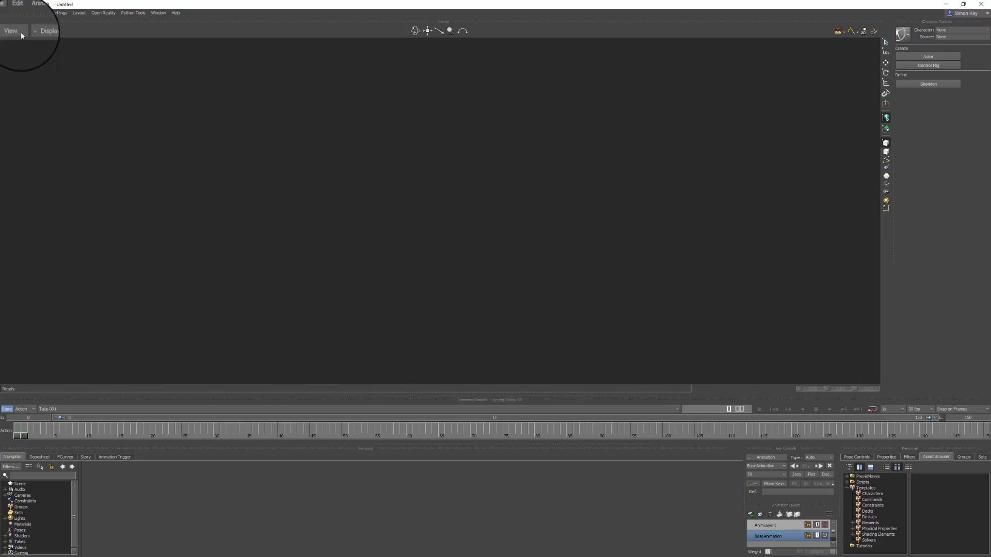
left_click(469, 243)
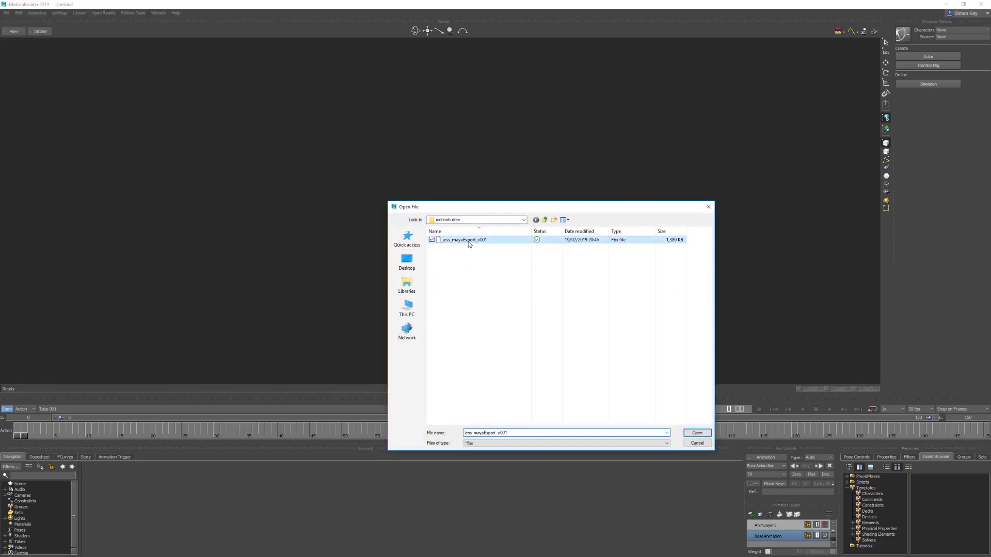
left_click(695, 434)
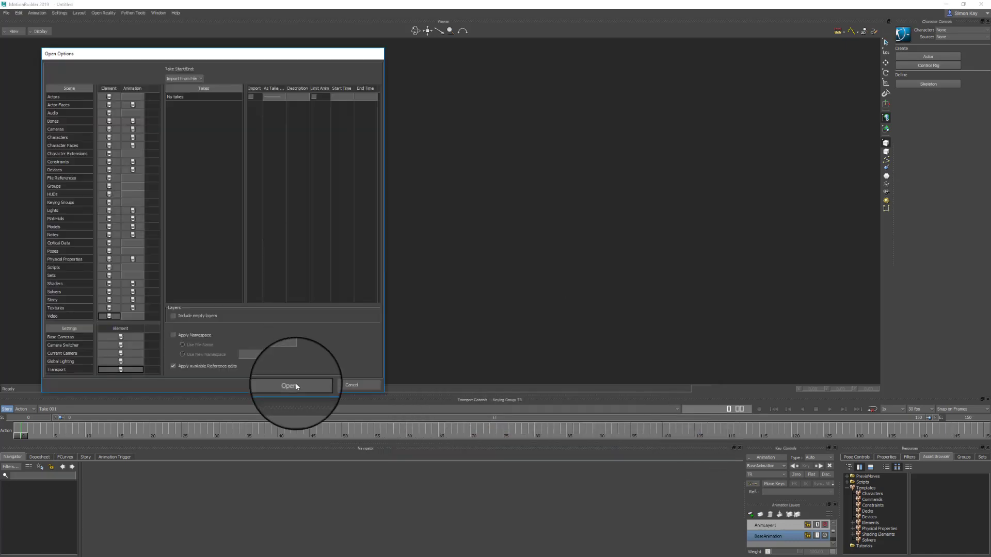
left_click(296, 383)
mouse_move(501, 181)
left_mouse_down("ctrl+shift")
mouse_move(520, 199)
mouse_move(387, 181)
mouse_move(522, 191)
mouse_move(511, 184)
left_mouse_up("ctrl+shift")
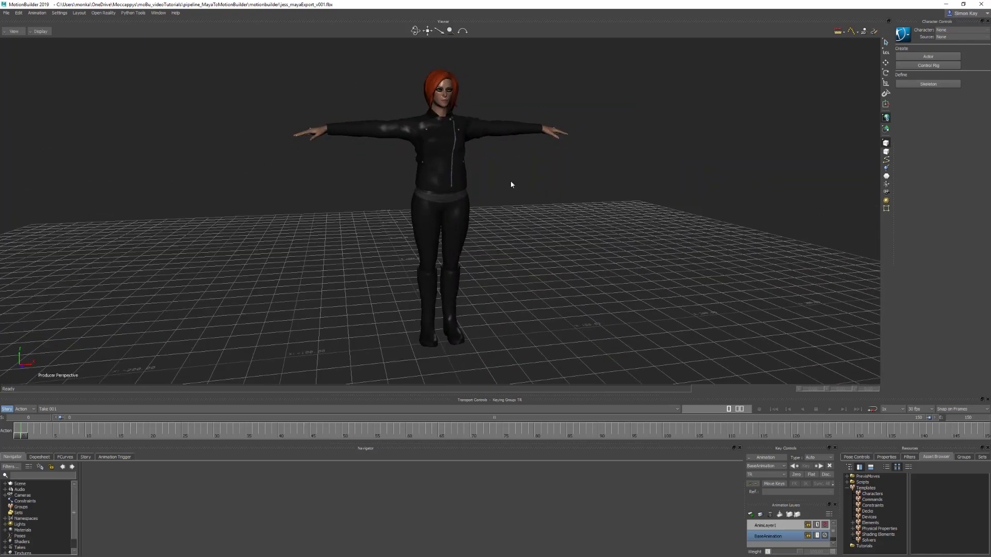